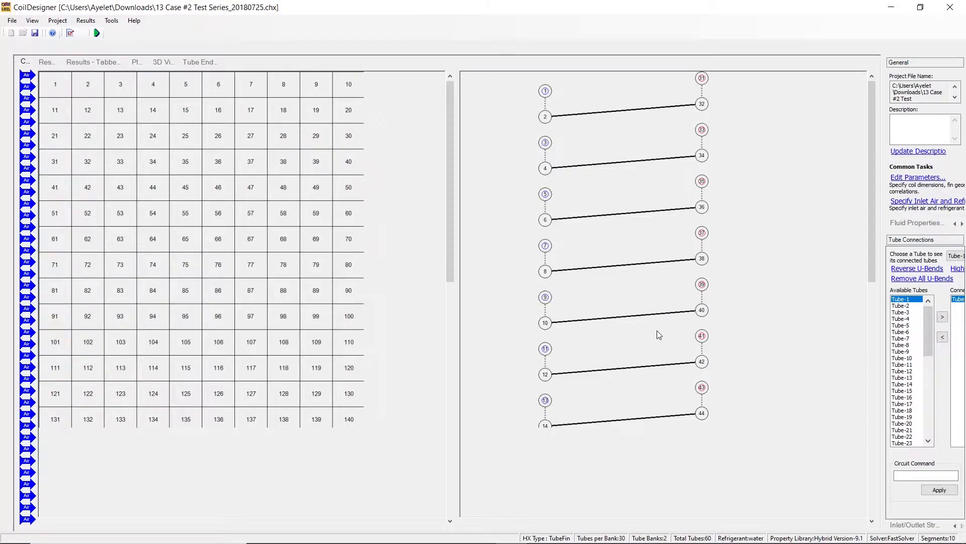
- Open the Coil Data Reduction Tool, add a coil and show its Data Set-0 inputs
left_click(111, 21)
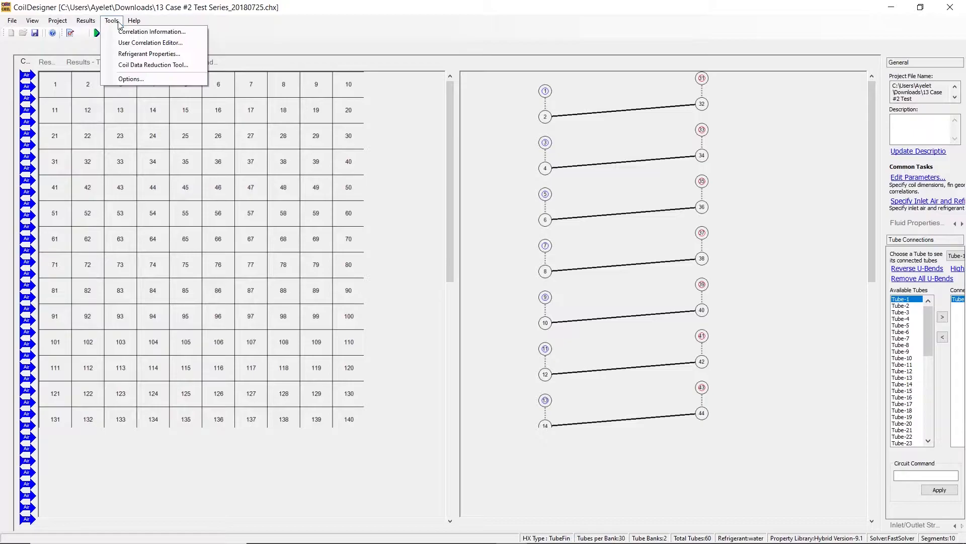
left_click(125, 66)
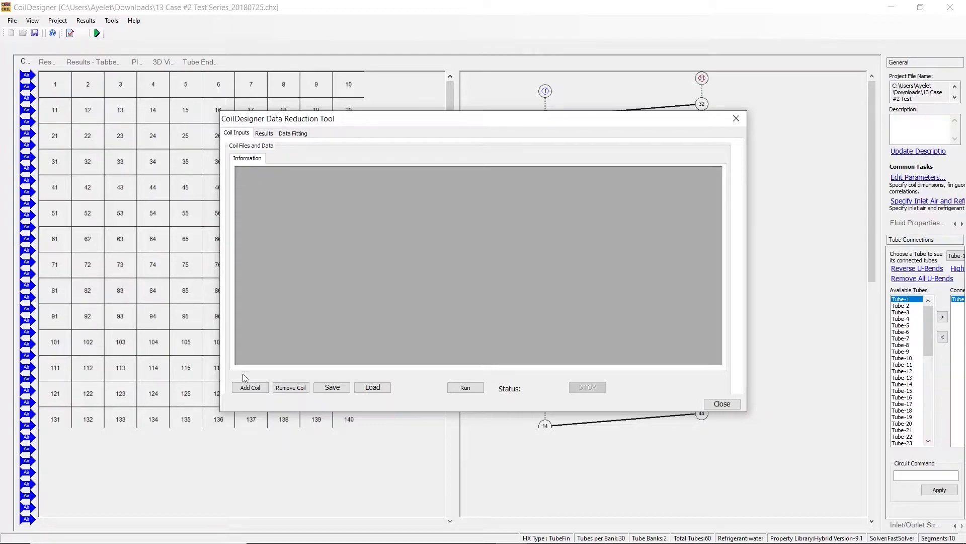
left_click(254, 389)
left_click(281, 160)
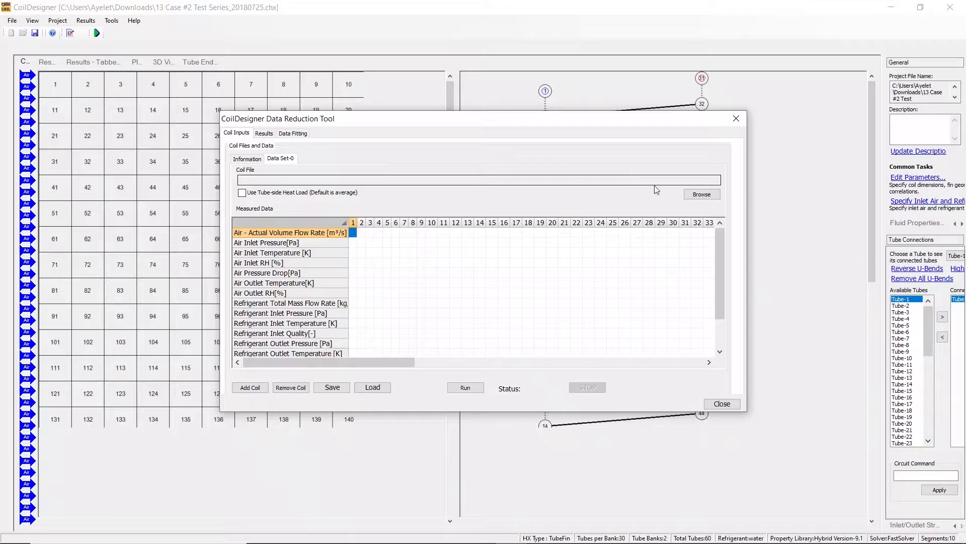
- Assign the coil file 13 Case #2 Test Series_20180725 (1) from the Downloads folder to Data Set-0
left_click(698, 193)
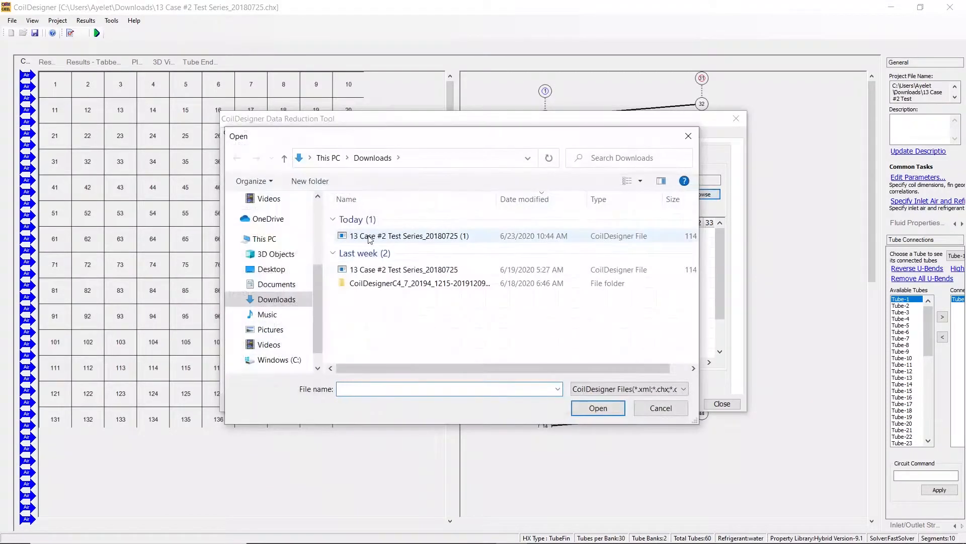
left_click(373, 239)
double_click(373, 237)
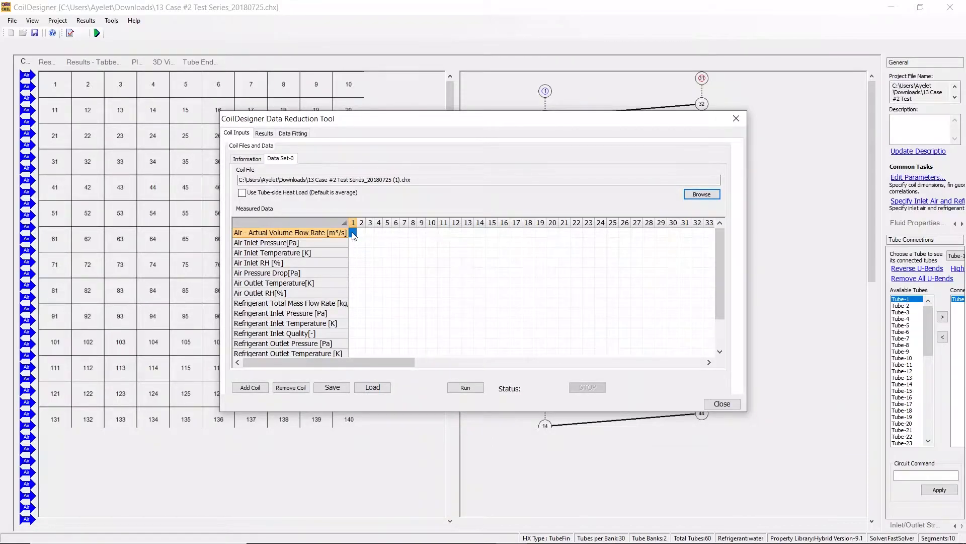
- Examine the rows of the measured data table, from air volume flow rate through refrigerant outlet quality
left_click(353, 234)
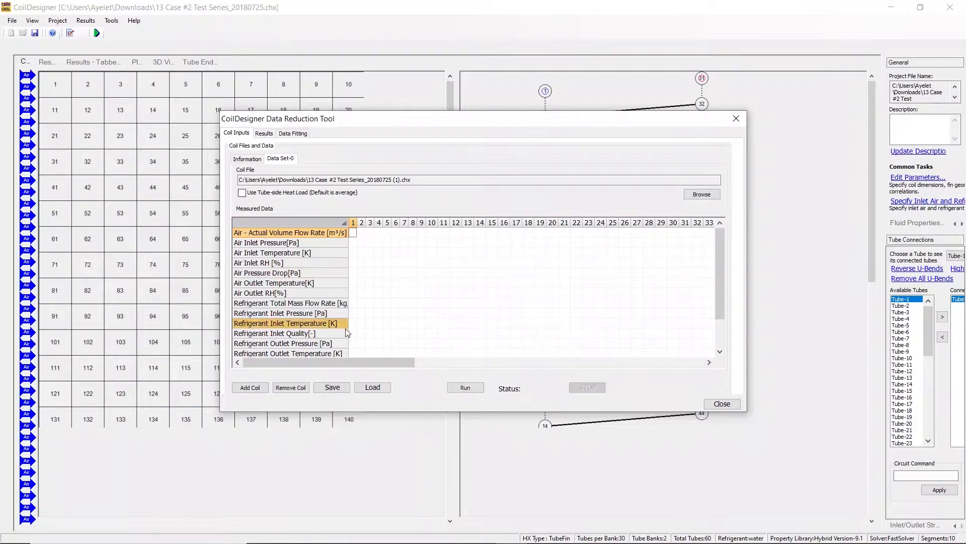
scroll(394, 335, "down", 2)
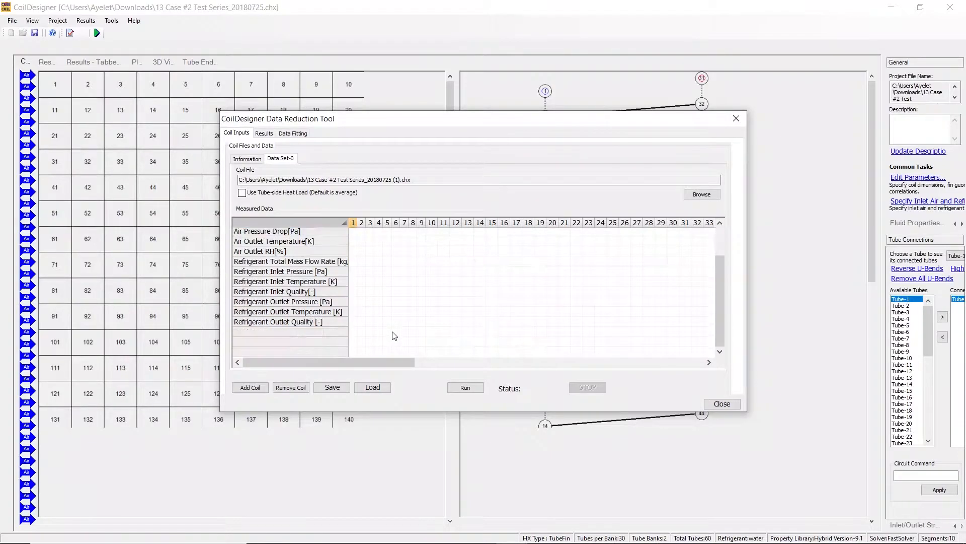
scroll(394, 336, "up", 2)
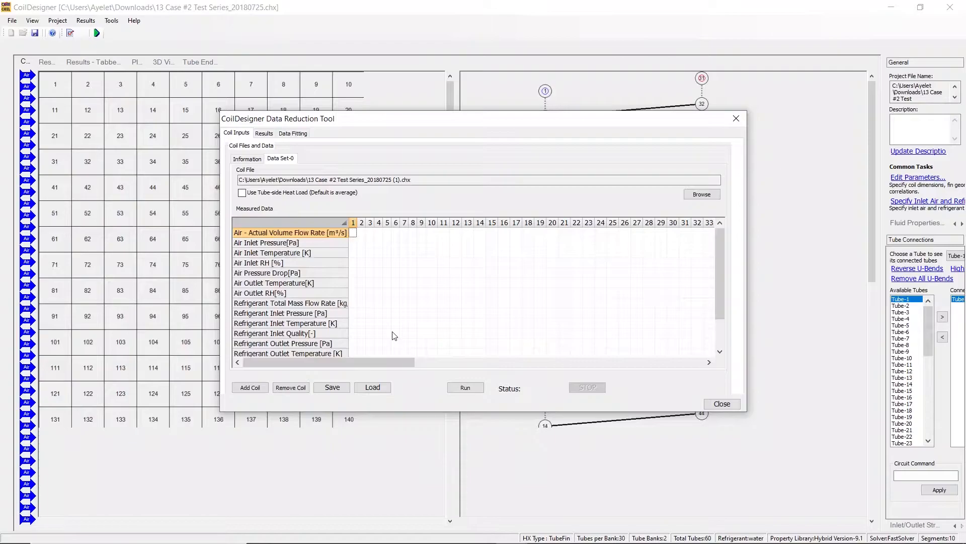
scroll(394, 335, "down", 2)
scroll(394, 336, "up", 2)
scroll(394, 335, "down", 2)
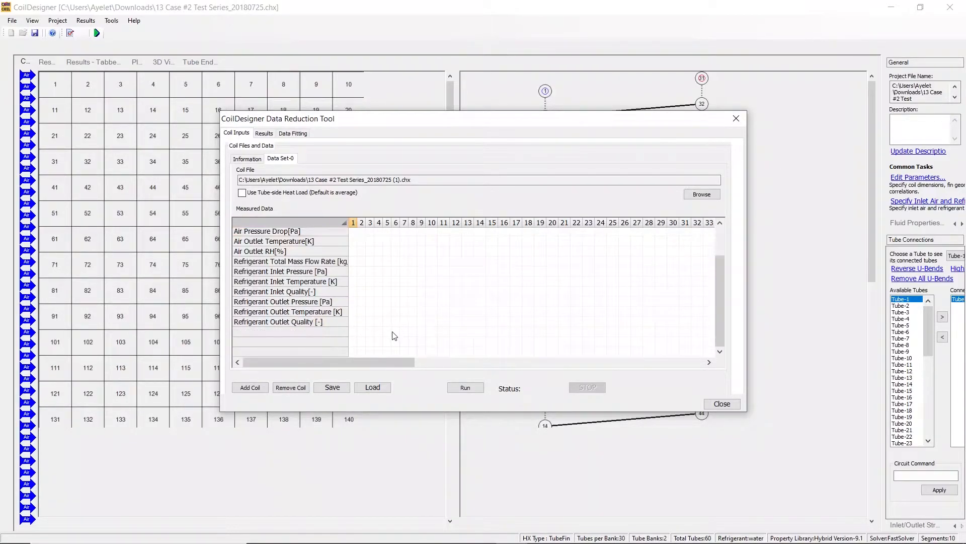
scroll(394, 336, "up", 2)
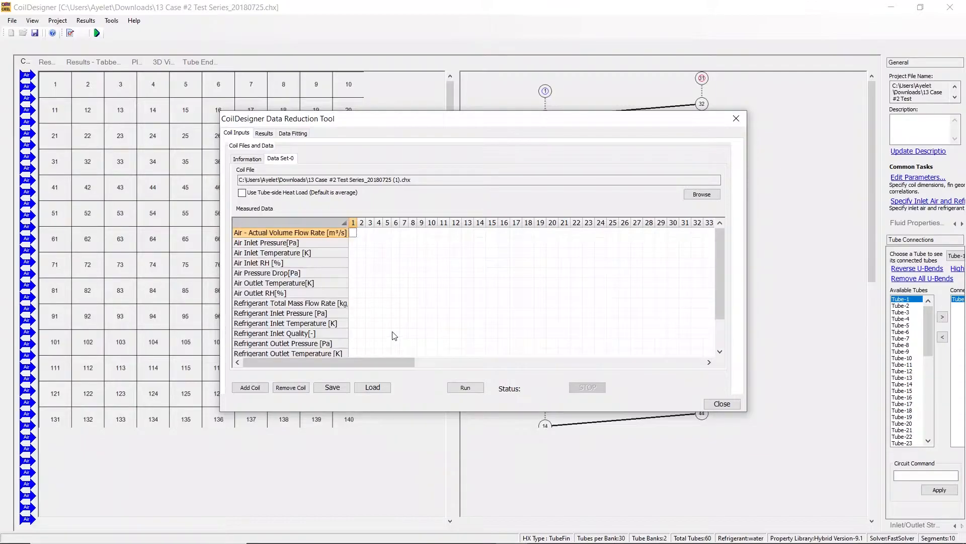
scroll(394, 336, "down", 2)
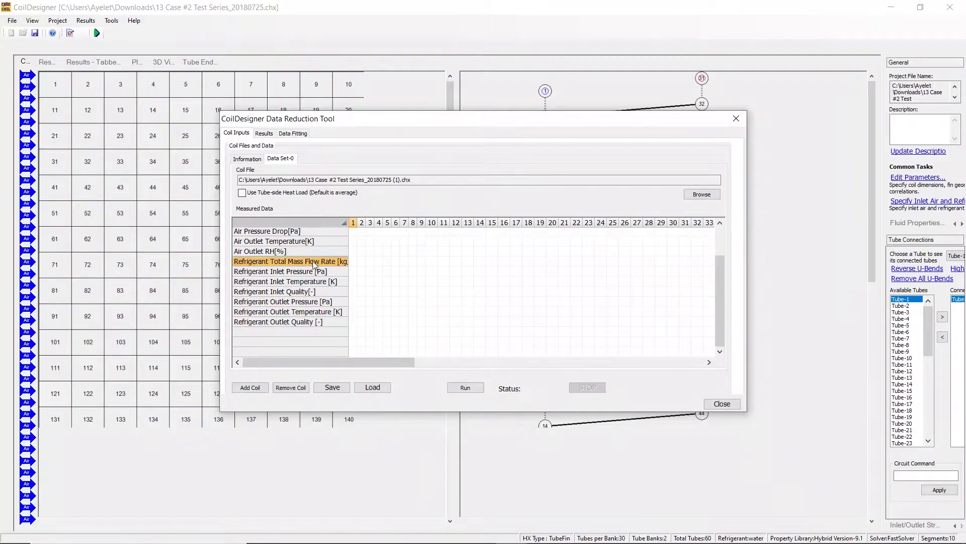
scroll(314, 264, "up", 2)
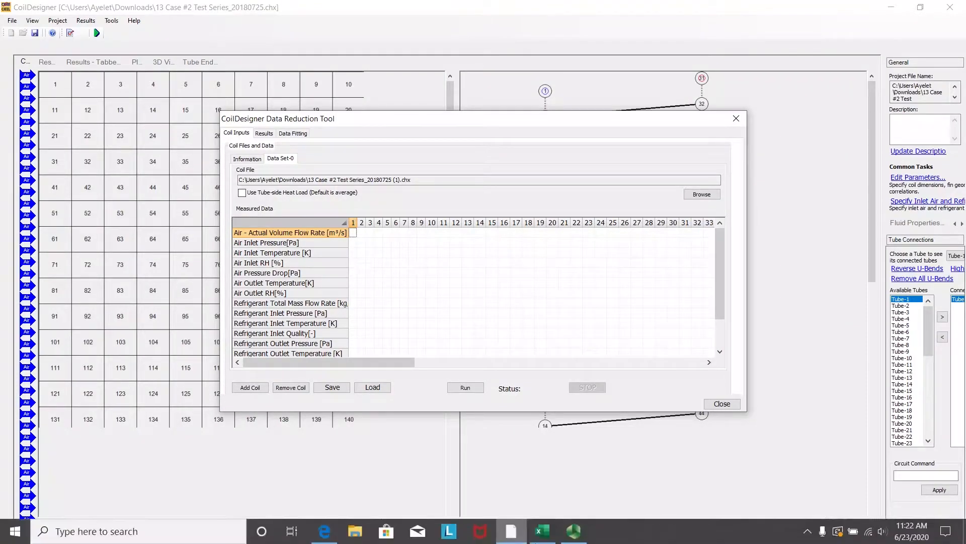
- Check the copied range B2:J15 in the Excel test-point sheet and paste it into the measured data table from test point 1
left_click(543, 539)
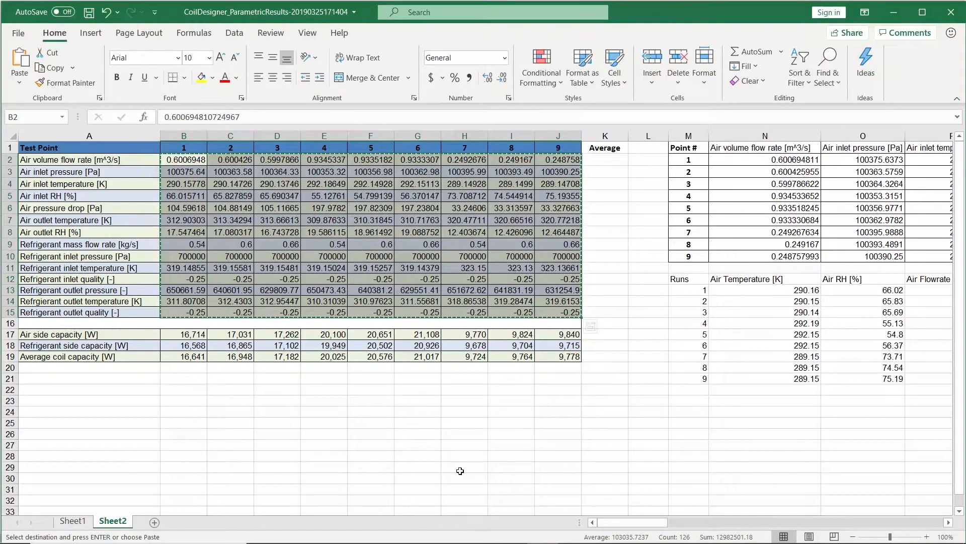
mouse_move(454, 542)
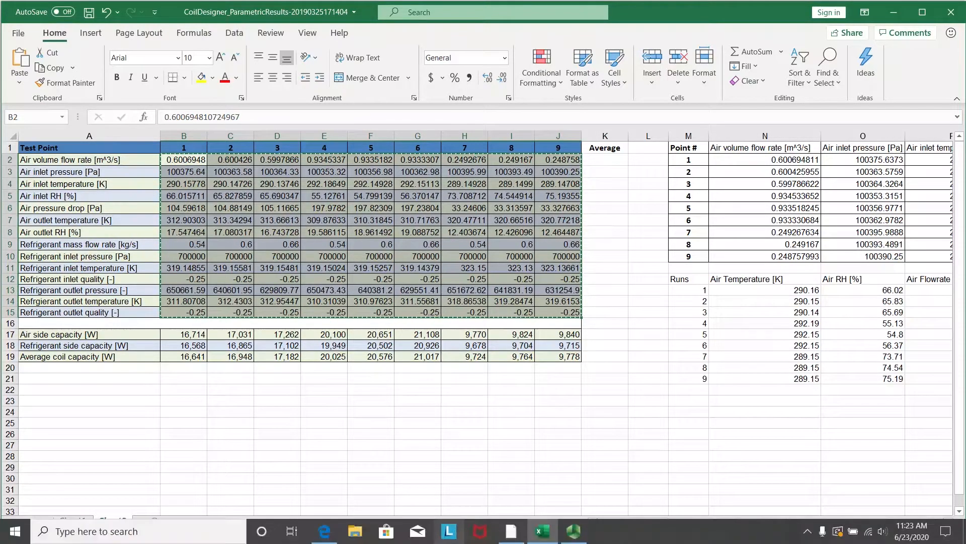
left_click(507, 537)
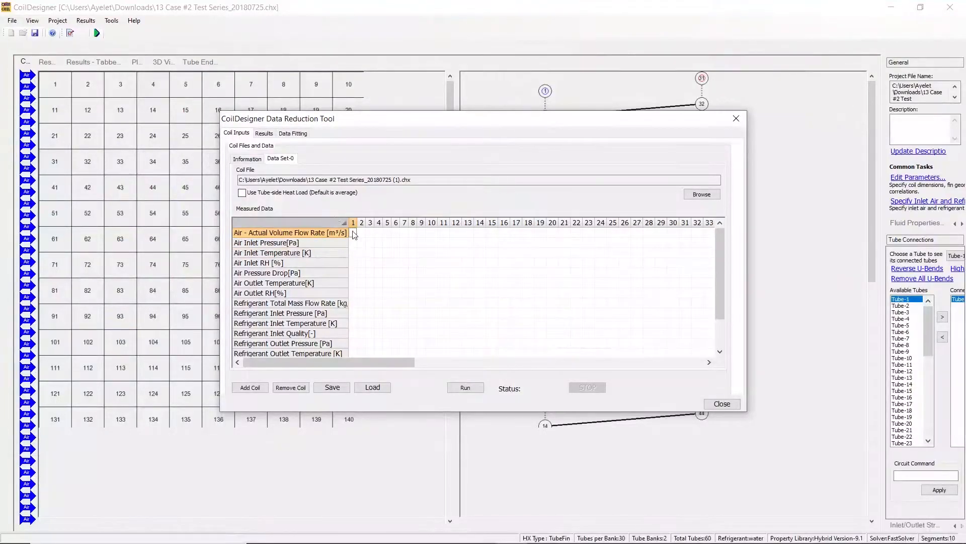
key("ctrl+v")
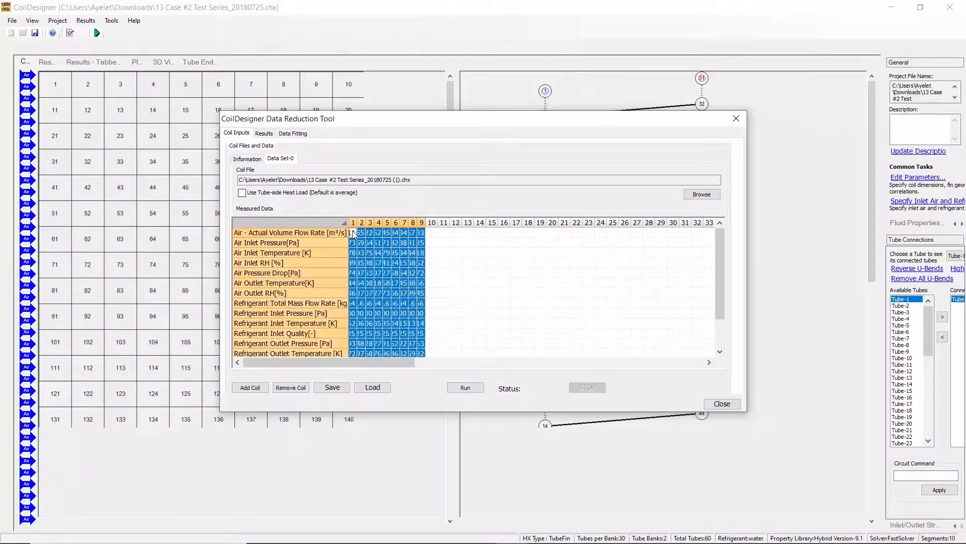
left_click(477, 276)
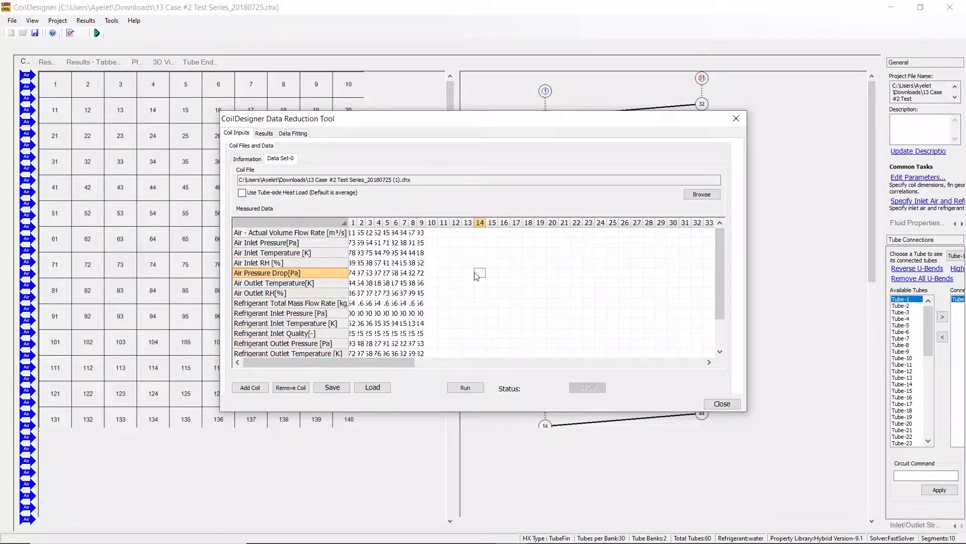
- Run the data reduction on Data Set-0 without loading a saved data input file
left_click(372, 387)
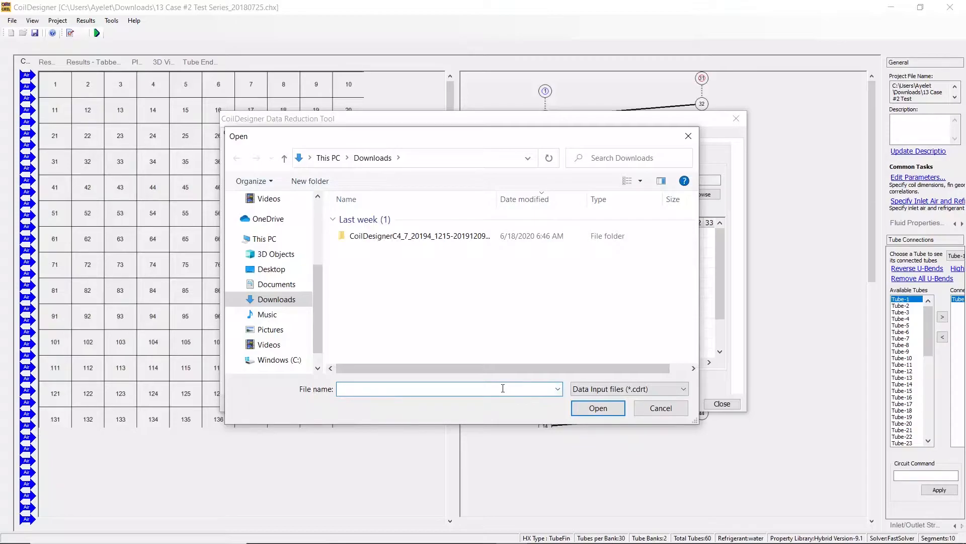
left_click(687, 136)
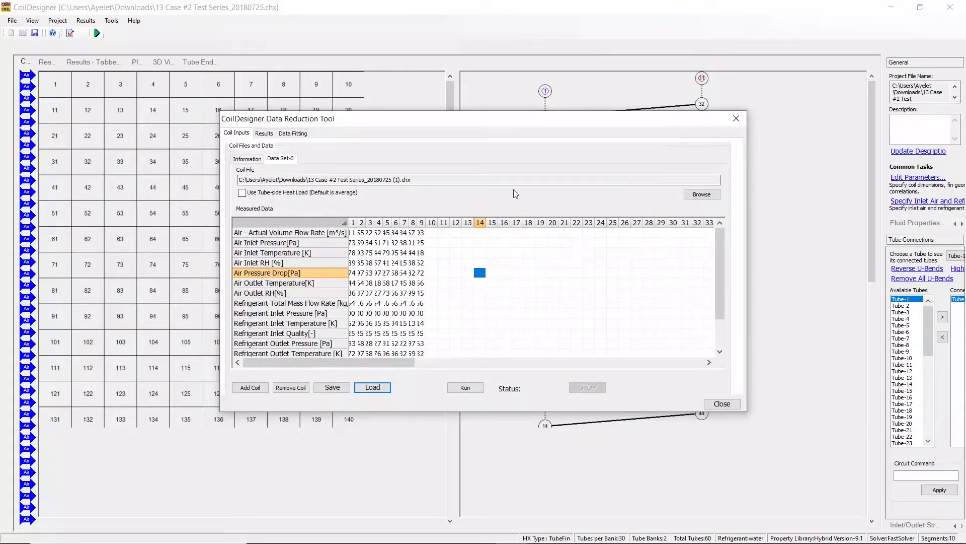
left_click(464, 388)
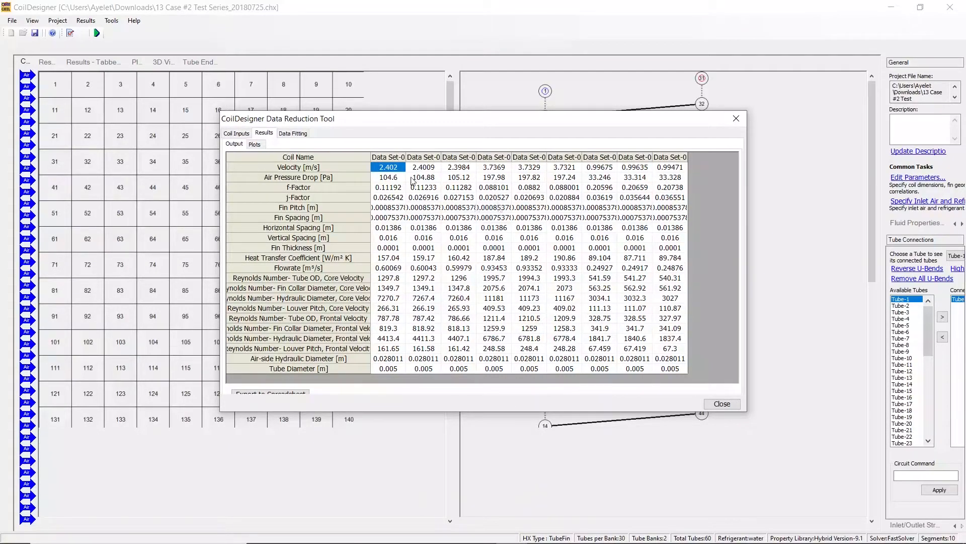
- Fit the j-factor data with the Power Law type, using Reynolds Number: Hydraulic D., Core Velocity as independent variable
left_click(296, 134)
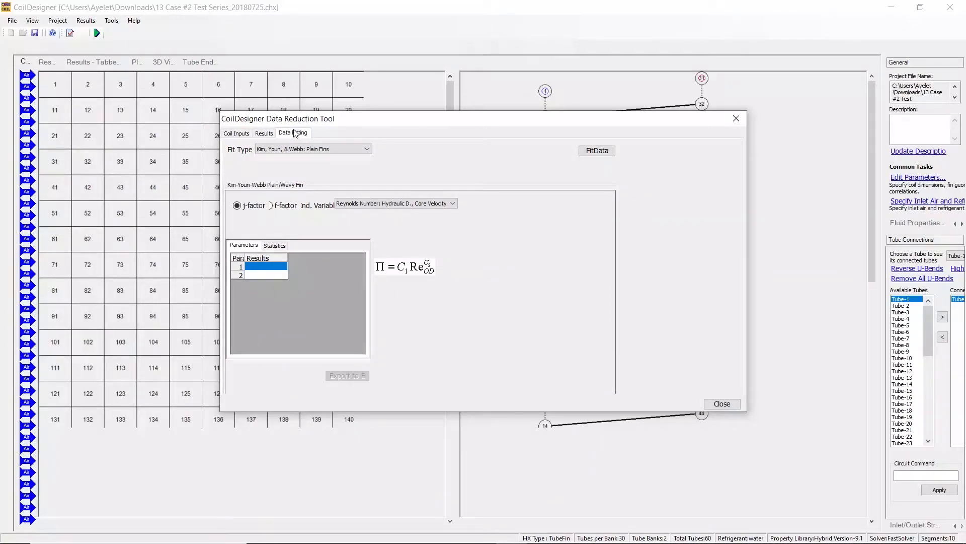
left_click(325, 150)
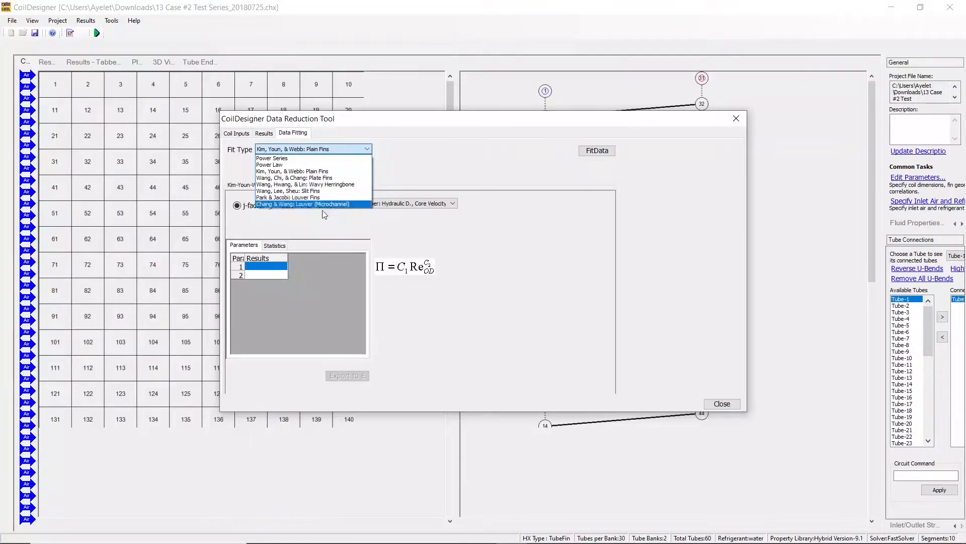
left_click(336, 165)
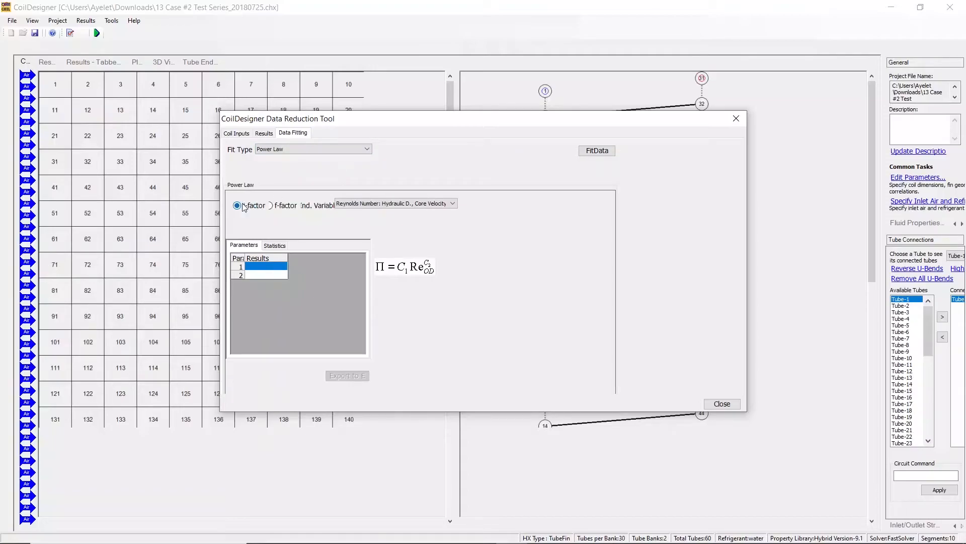
left_click(273, 206)
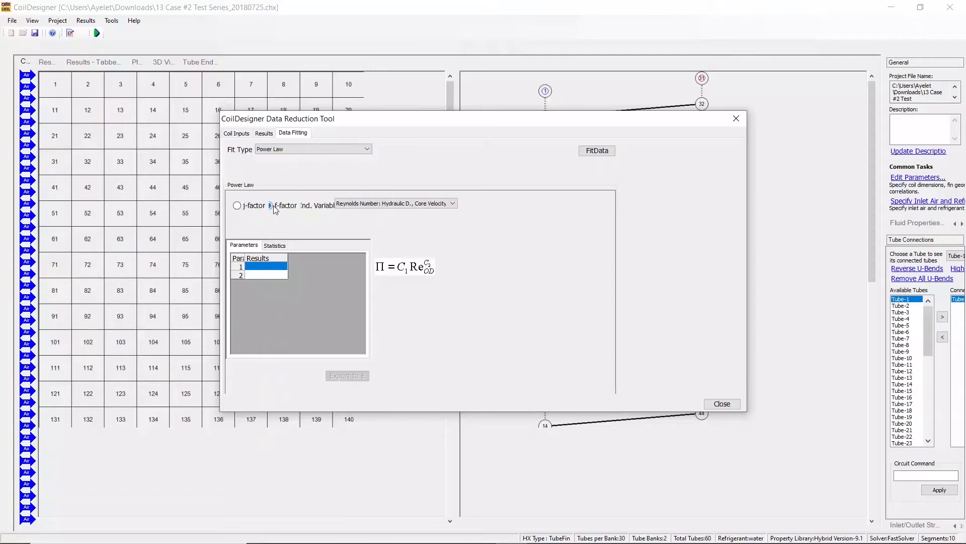
left_click(237, 206)
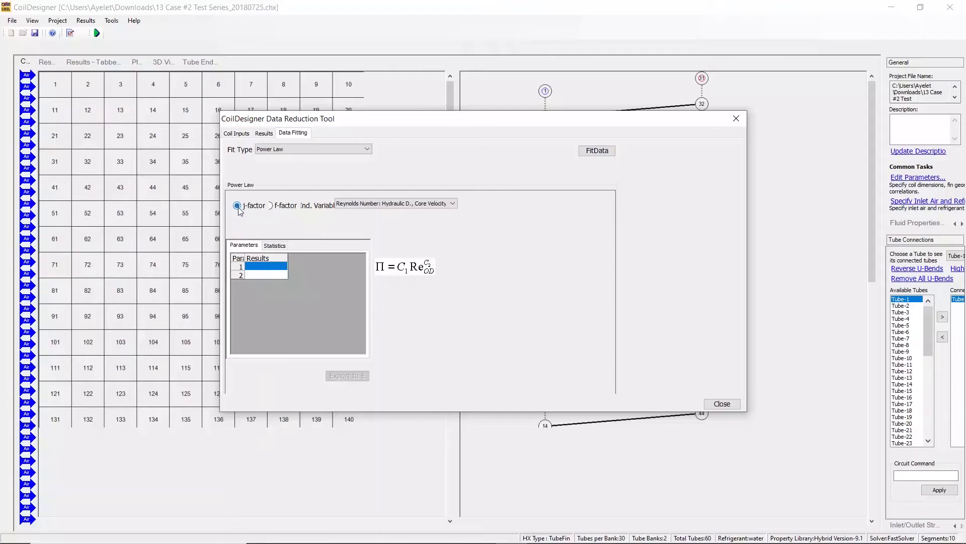
left_click(408, 203)
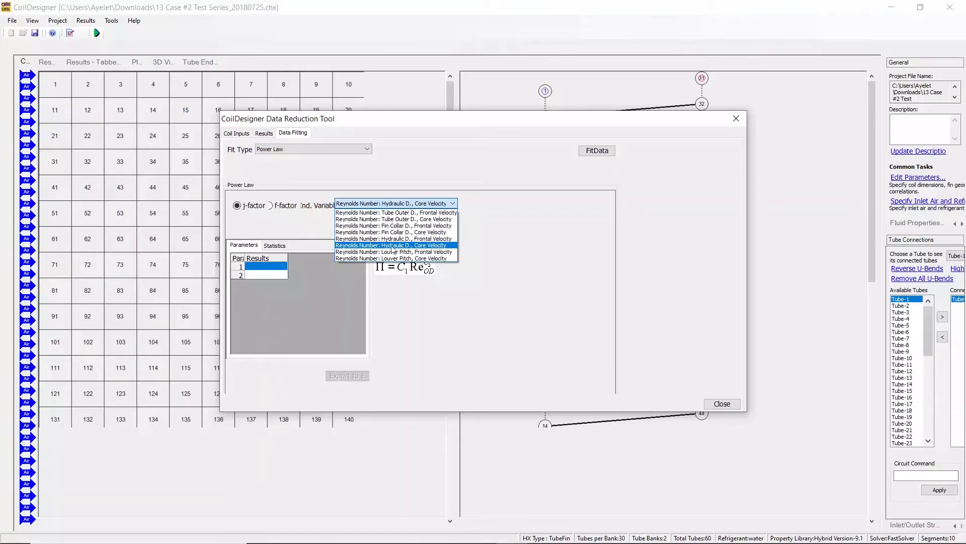
left_click(525, 310)
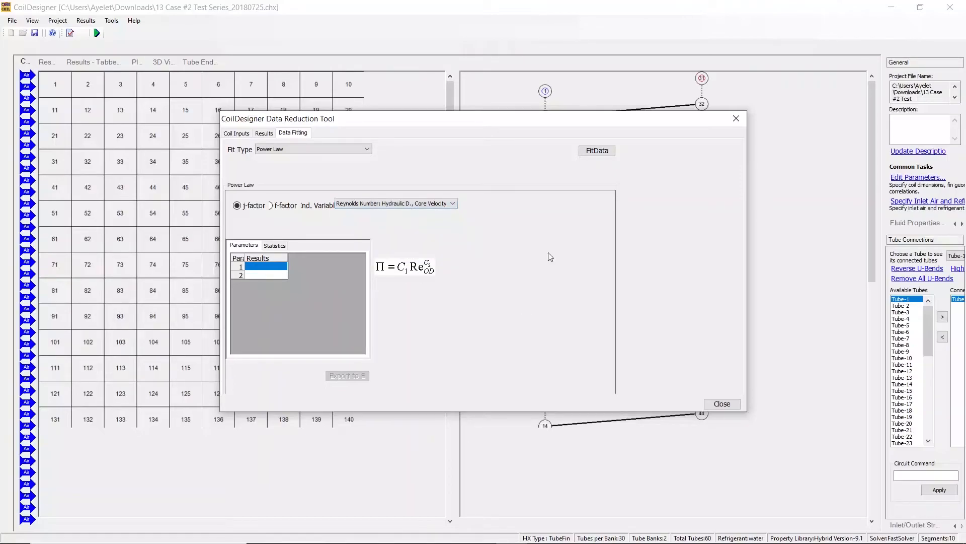
left_click(606, 150)
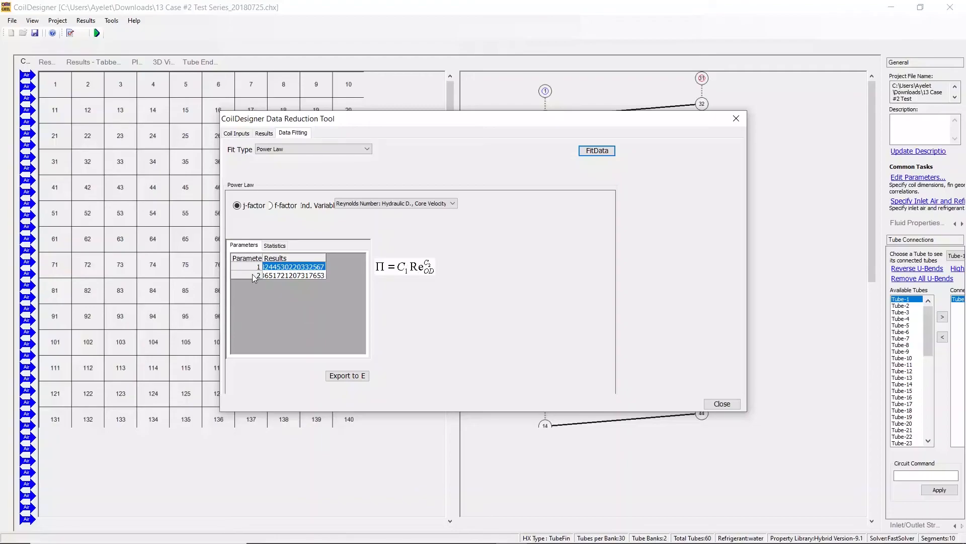
- Change the data fit type to Kim, Youn, & Webb: Plain Fins
left_click(304, 151)
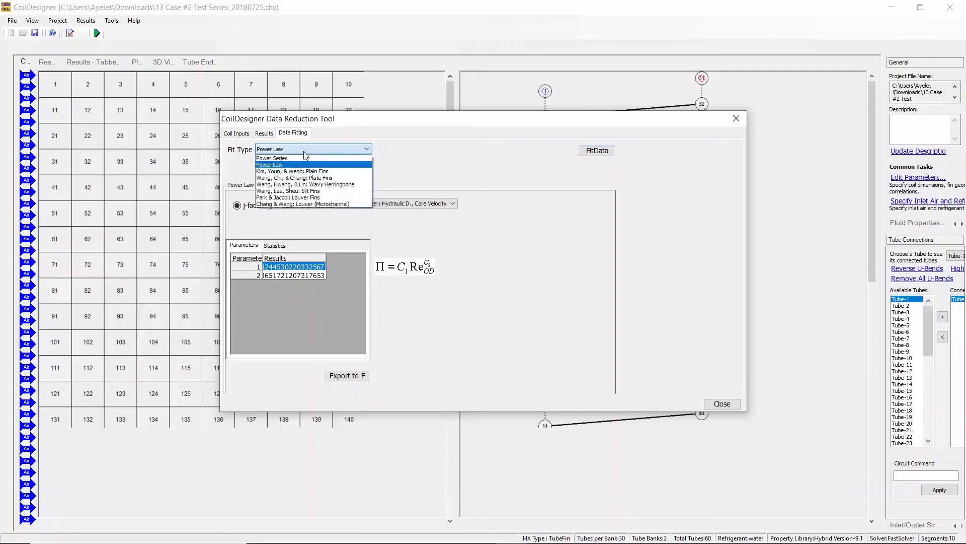
left_click(308, 171)
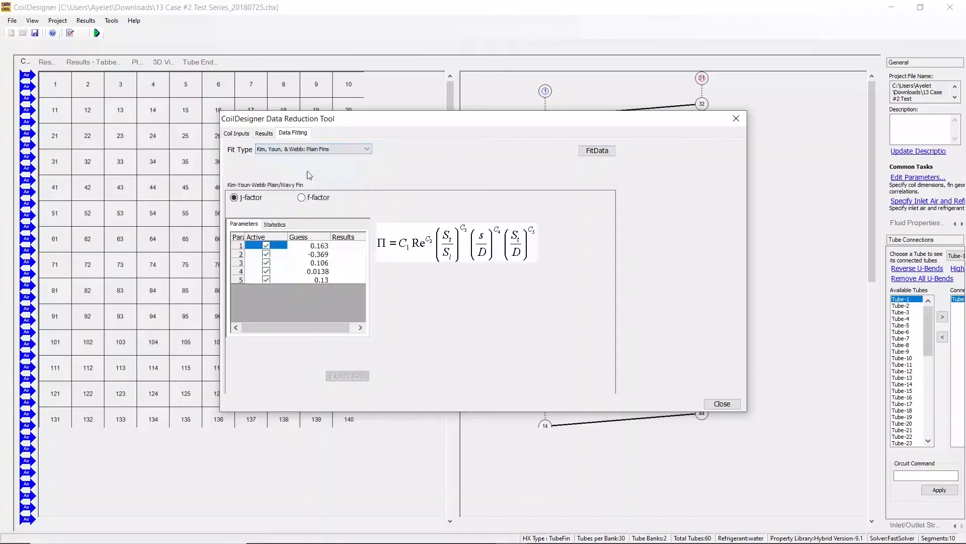